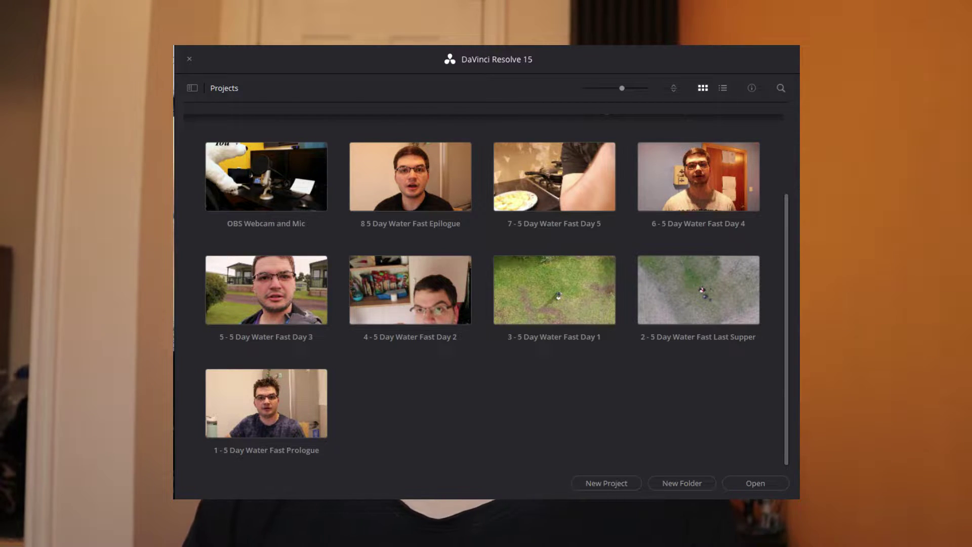
- Open the media bucket folder and check DJI_0018's details: 1920×1080, 29.97 frames/second, 16 seconds
{"action": "scroll", "coordinate": [467, 419], "scroll_direction": "up", "scroll_amount": 3}
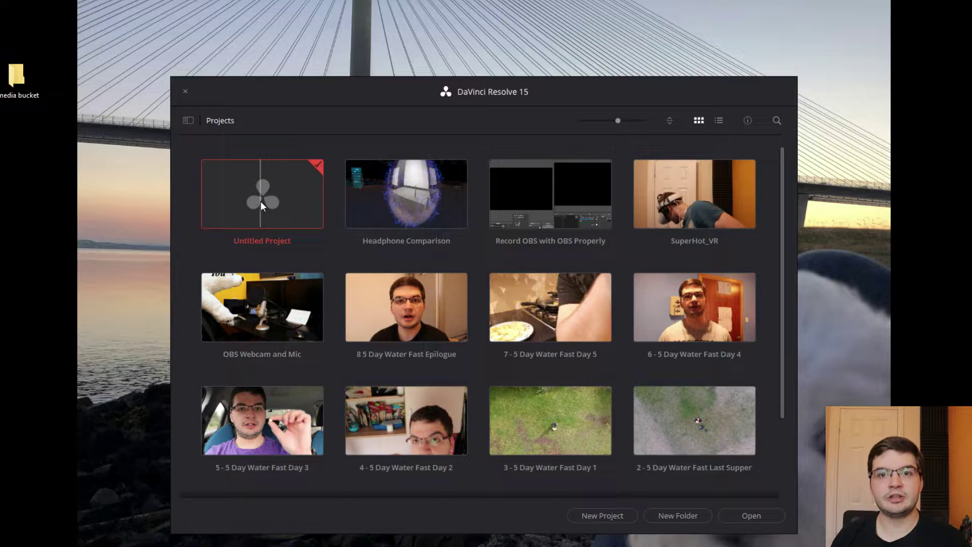
{"action": "double_click", "coordinate": [35, 72]}
{"action": "right_click", "coordinate": [469, 253]}
{"action": "left_click", "coordinate": [527, 495]}
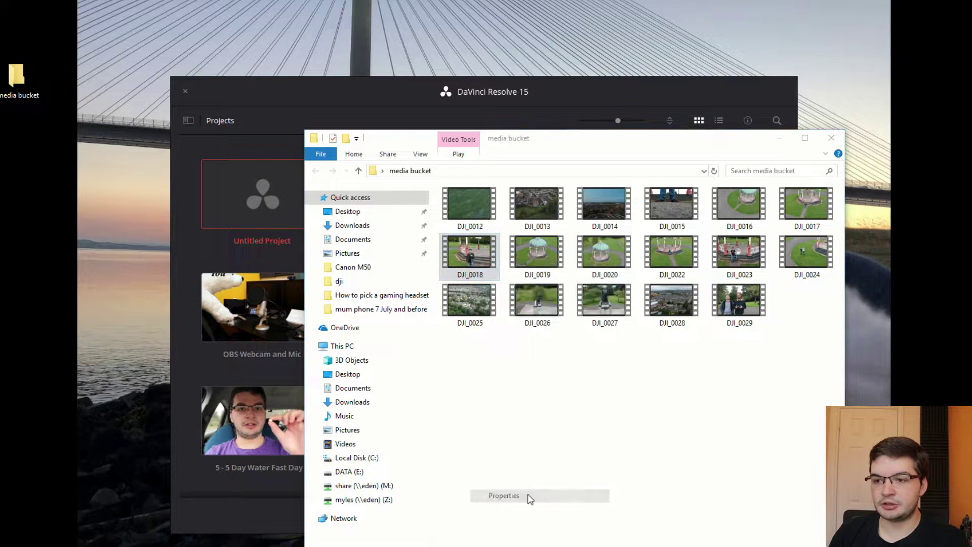
{"action": "left_click", "coordinate": [547, 281]}
{"action": "left_click_drag", "start_coordinate": [580, 264], "coordinate": [529, 137]}
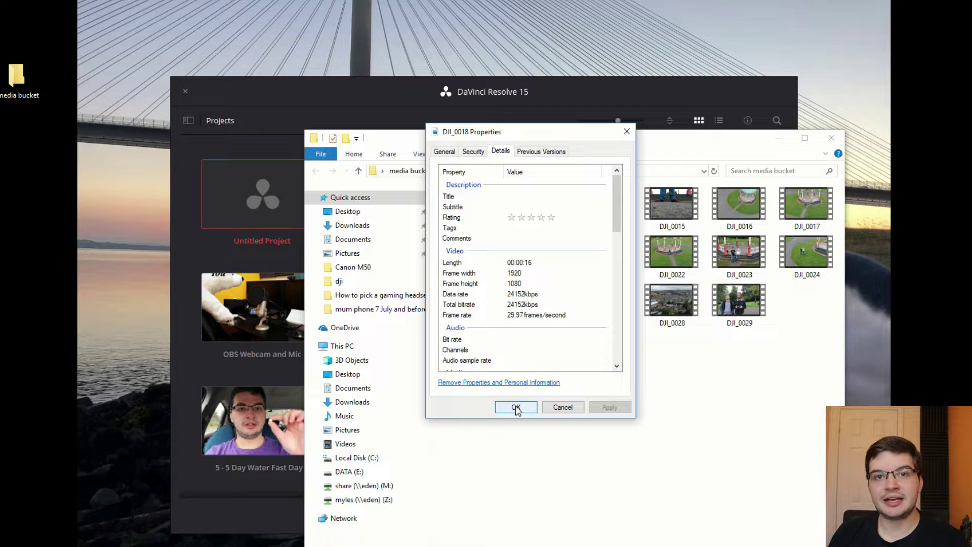
{"action": "left_click", "coordinate": [508, 408]}
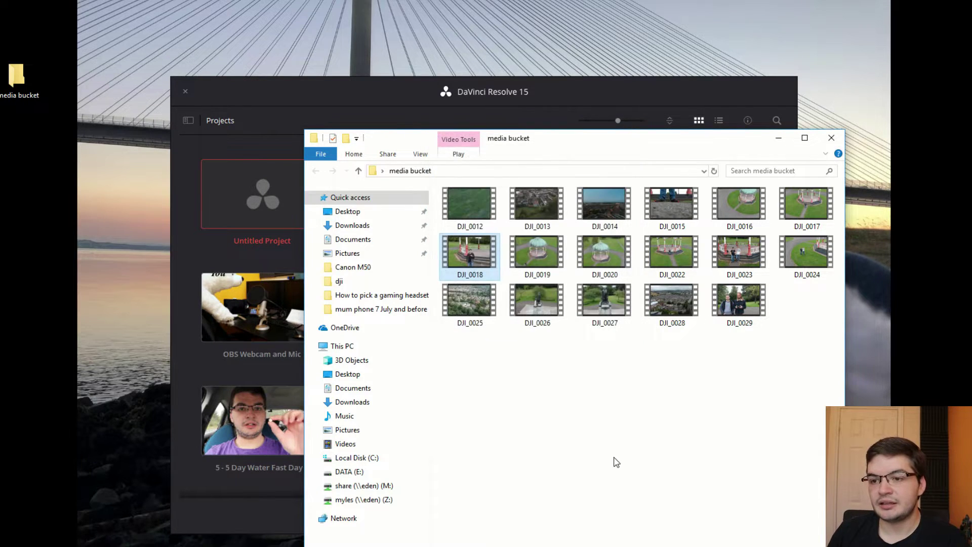
- Open Untitled Project and import DJI_0027.MP4 into its media pool, changing the frame rate to match the clip
{"action": "left_click", "coordinate": [277, 195]}
{"action": "double_click", "coordinate": [276, 193]}
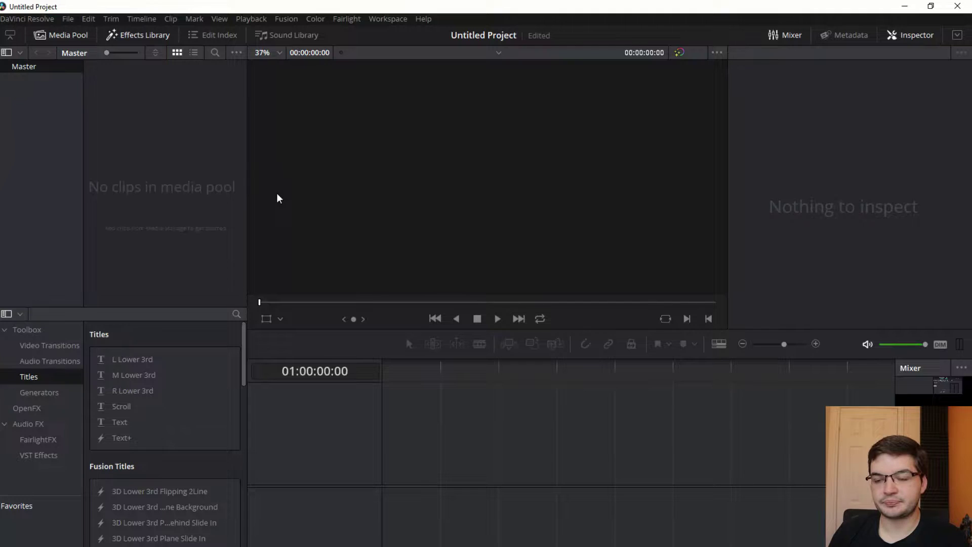
{"action": "key", "text": "alt+Tab"}
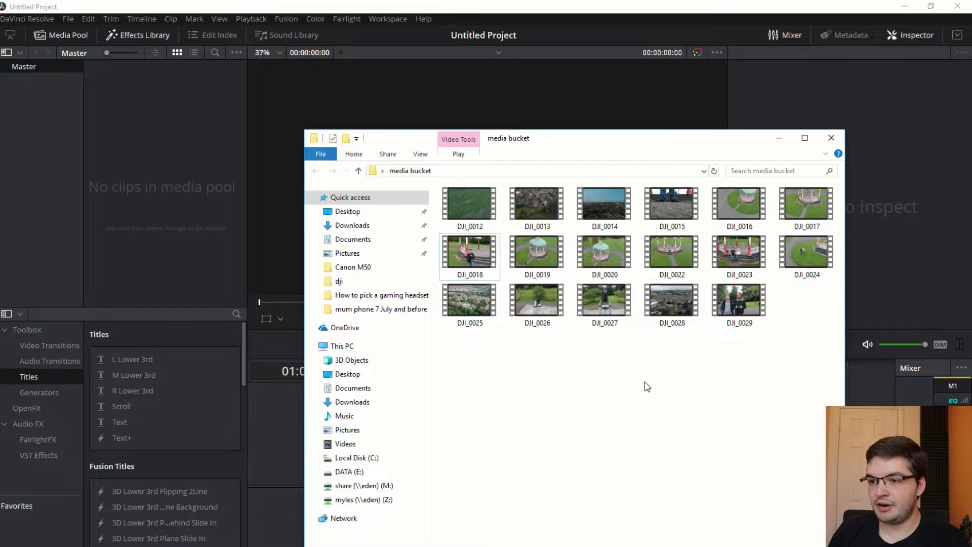
{"action": "left_click", "coordinate": [605, 303]}
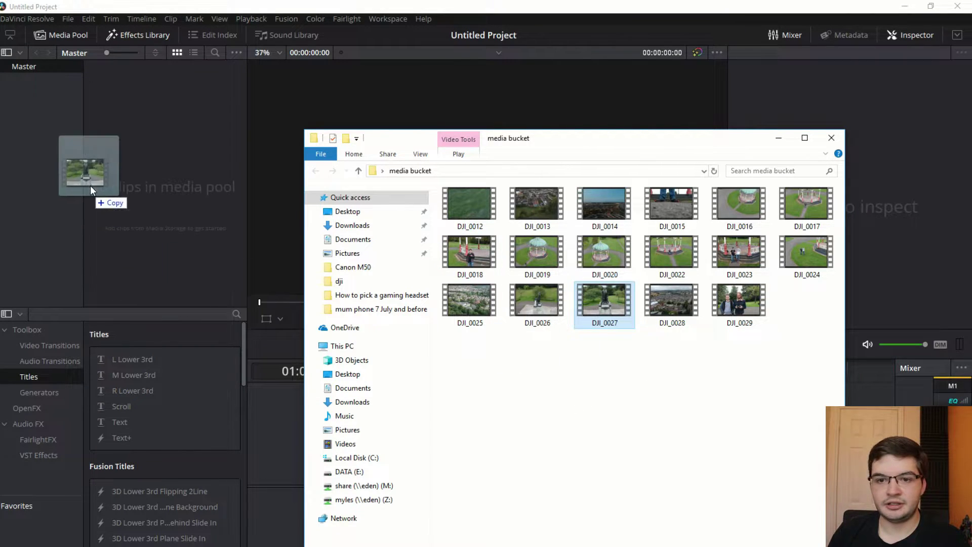
{"action": "left_click_drag", "start_coordinate": [90, 185], "coordinate": [172, 167]}
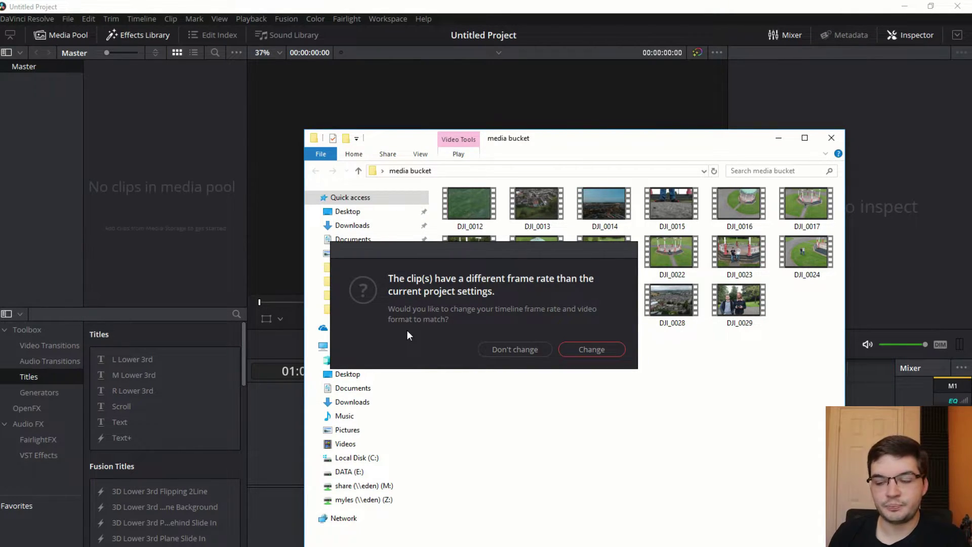
{"action": "left_click", "coordinate": [611, 350]}
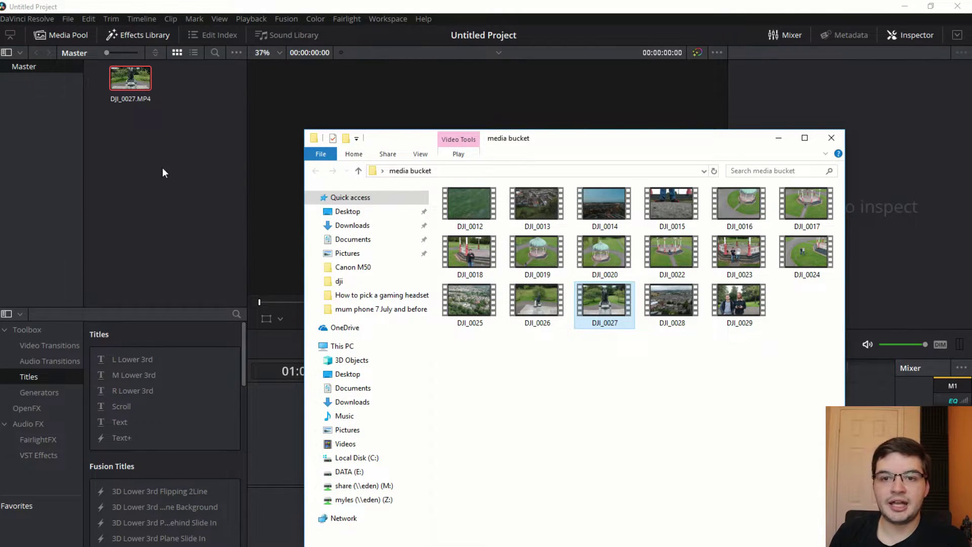
{"action": "left_click", "coordinate": [232, 198]}
- Confirm in Project Settings that the timeline is 1920×1080 at 29.97 fps, then switch to VEGAS Pro
{"action": "left_click", "coordinate": [66, 18]}
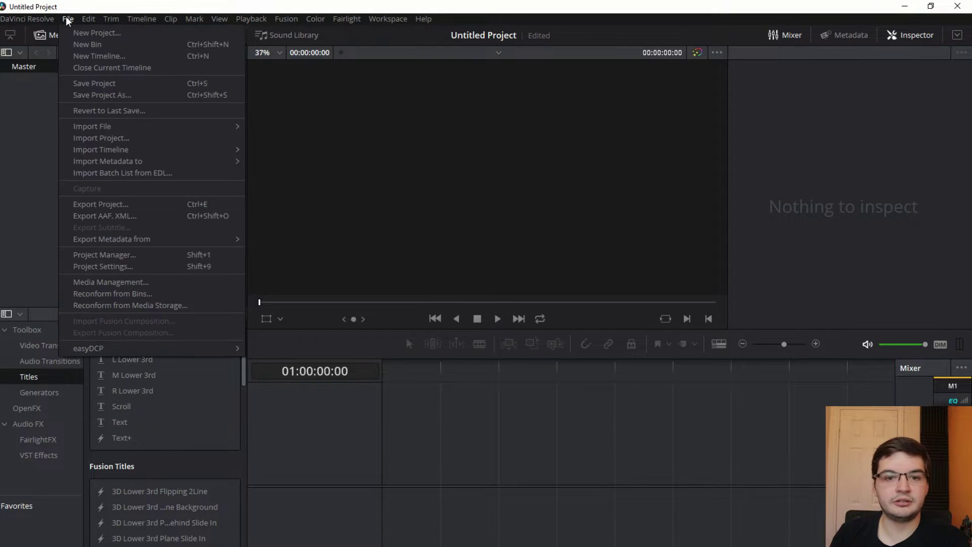
{"action": "left_click", "coordinate": [142, 267]}
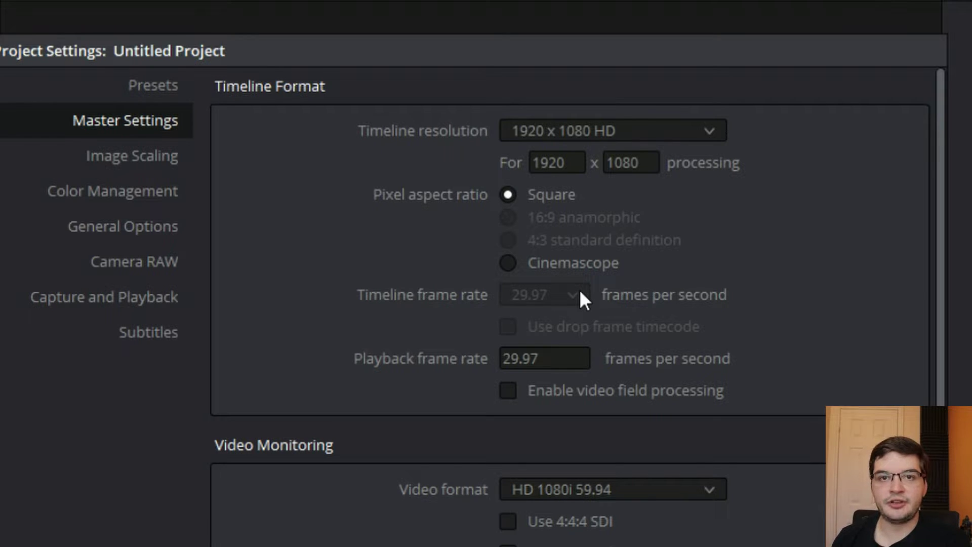
{"action": "scroll", "coordinate": [364, 542], "scroll_direction": "down", "scroll_amount": 5}
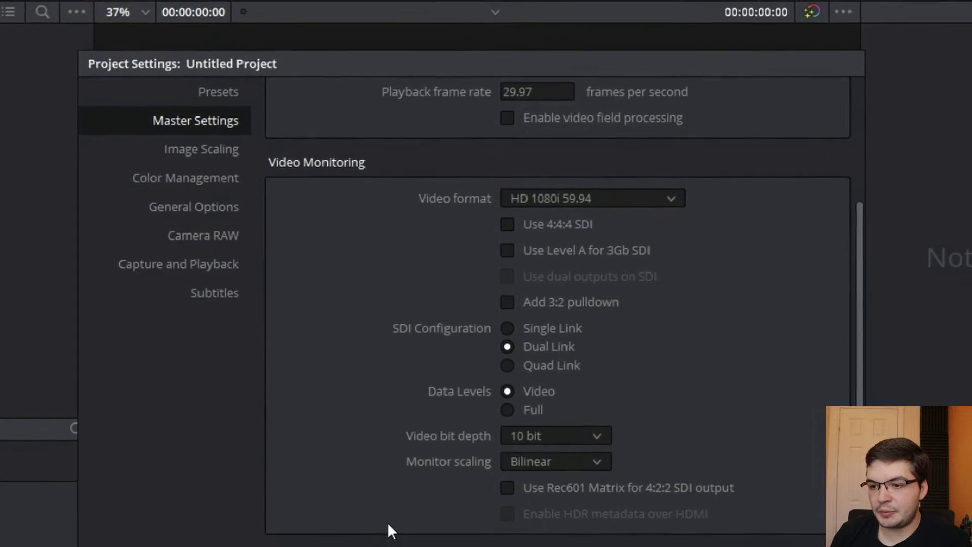
{"action": "scroll", "coordinate": [387, 522], "scroll_direction": "down", "scroll_amount": 4}
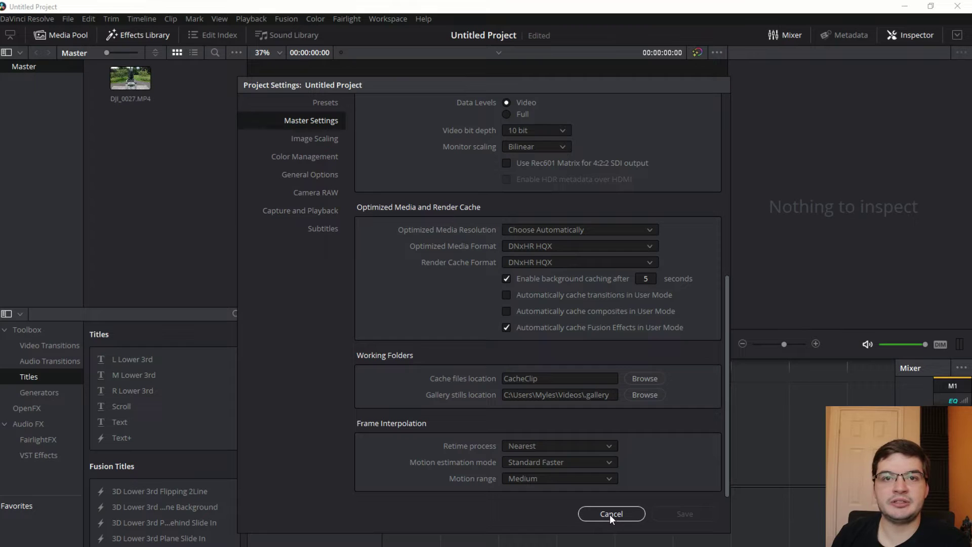
{"action": "left_click", "coordinate": [610, 515]}
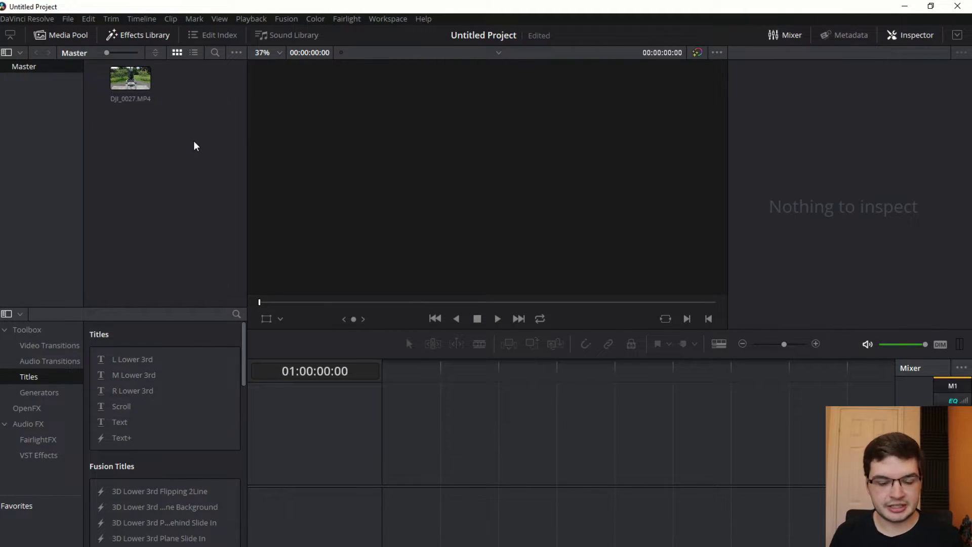
{"action": "key", "text": "super"}
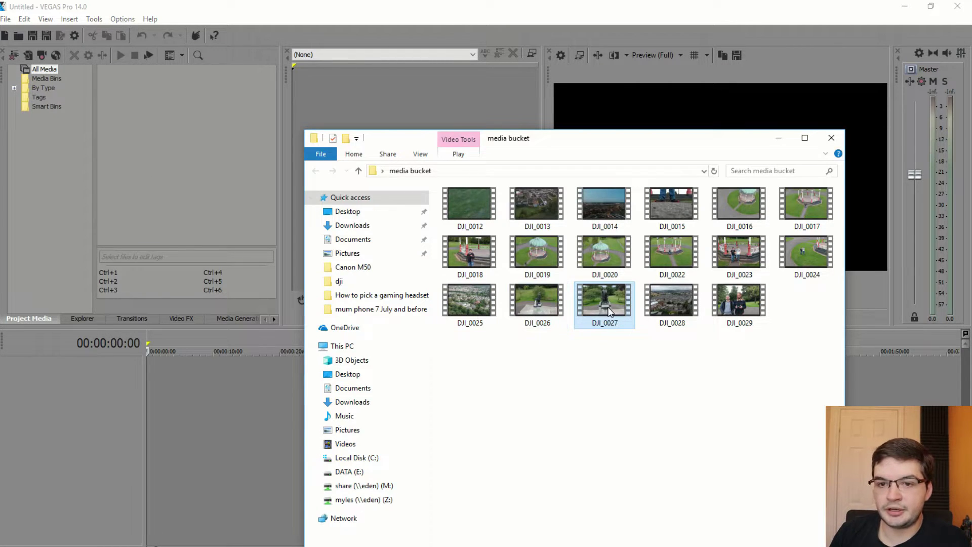
- Add DJI_0027.MP4 to Project Media and place it on the timeline, with the project at 29.970p
{"action": "left_click_drag", "start_coordinate": [612, 313], "coordinate": [173, 148]}
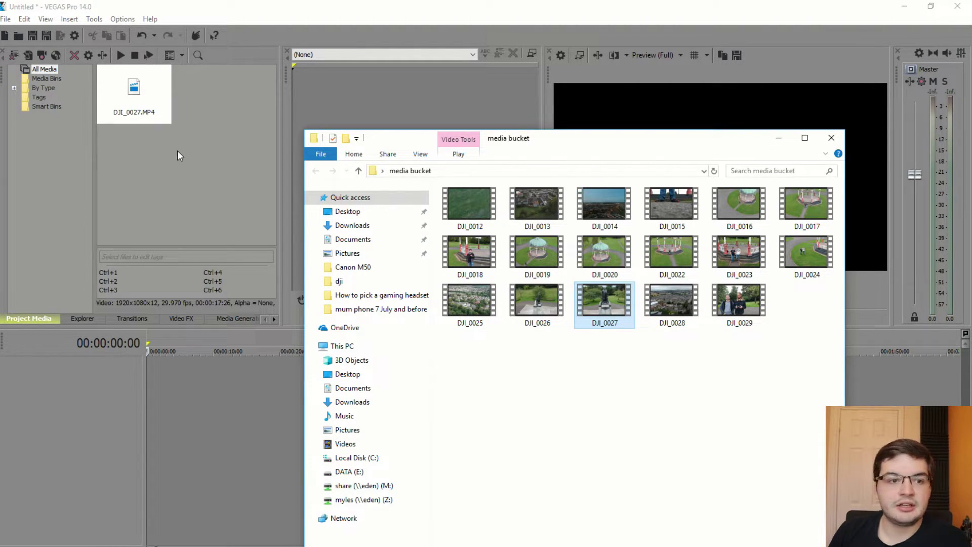
{"action": "left_click", "coordinate": [192, 165]}
{"action": "left_click", "coordinate": [193, 165]}
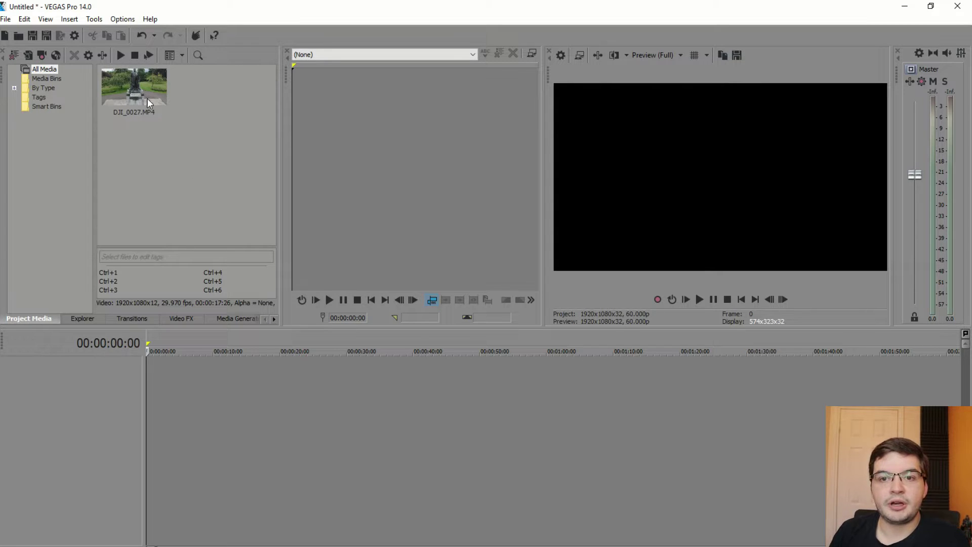
{"action": "left_click_drag", "start_coordinate": [148, 102], "coordinate": [491, 296]}
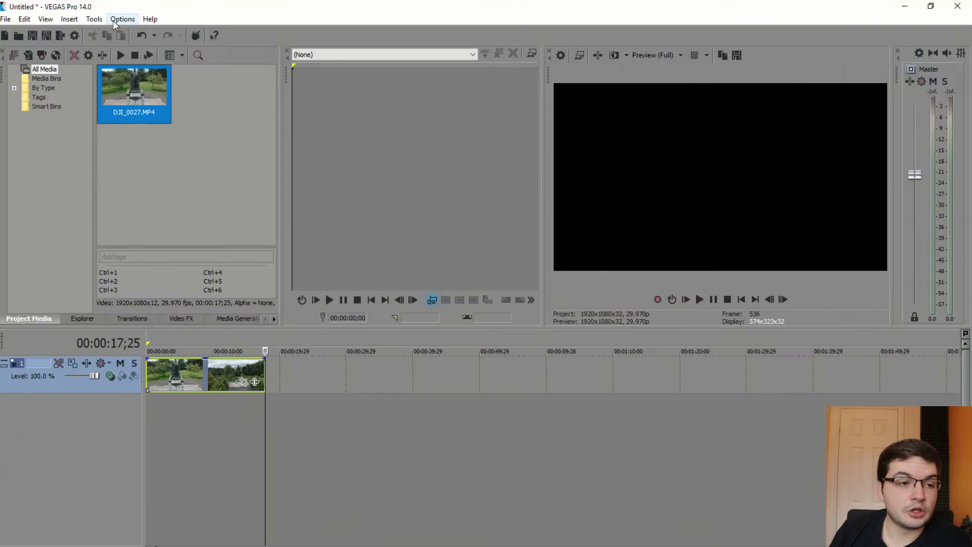
{"action": "left_click", "coordinate": [115, 22]}
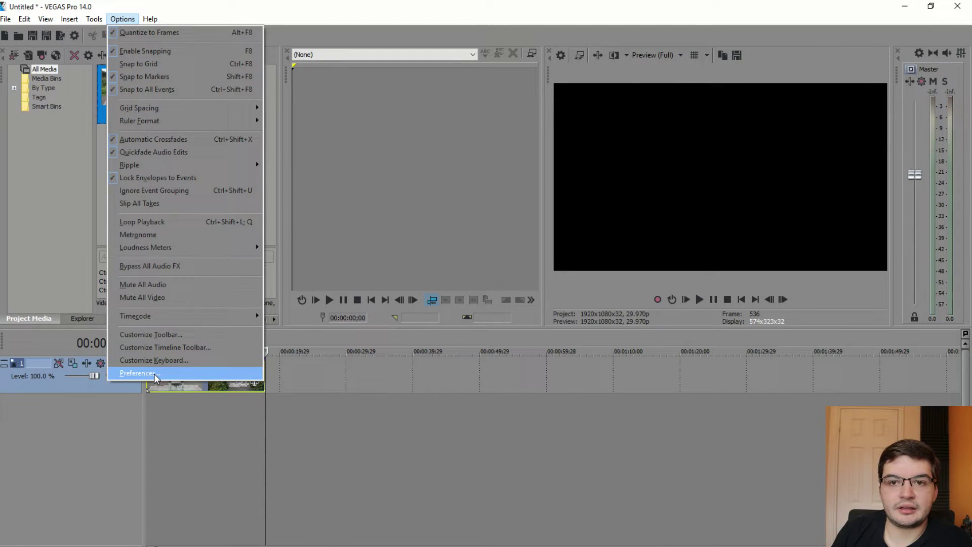
- Enable 'Prompt to adjust project settings to match first media added to timeline' in Preferences, then remove the drone clip from the timeline
{"action": "left_click", "coordinate": [138, 373]}
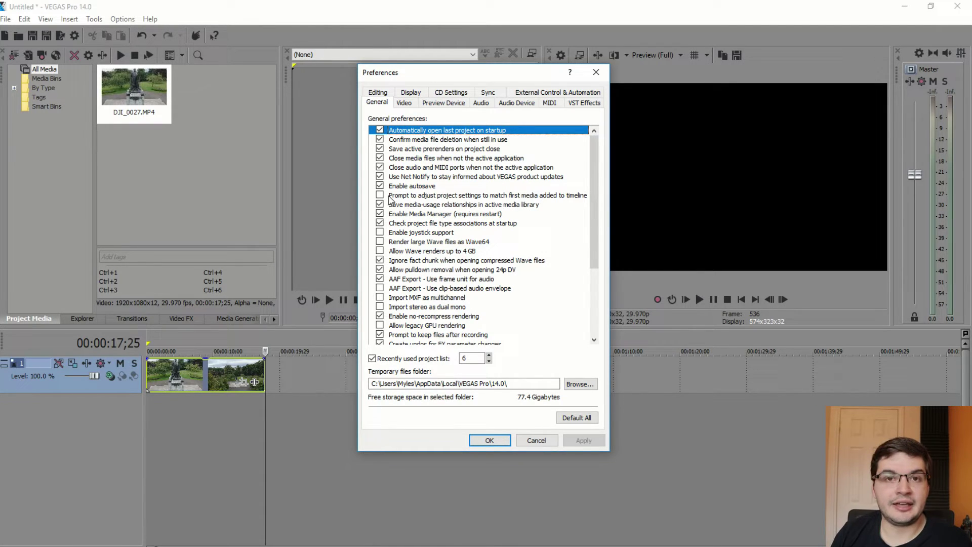
{"action": "left_click", "coordinate": [382, 195]}
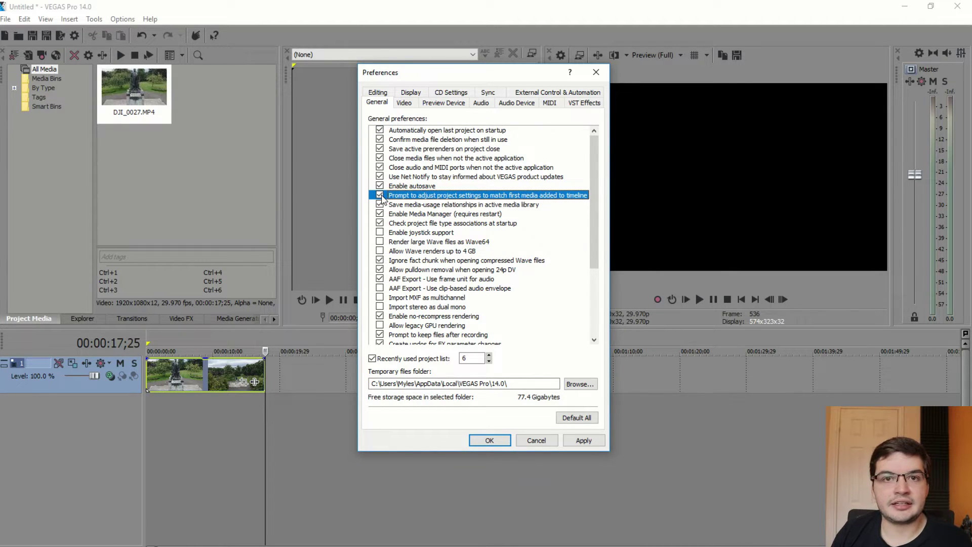
{"action": "left_click", "coordinate": [489, 440]}
{"action": "left_click", "coordinate": [193, 382]}
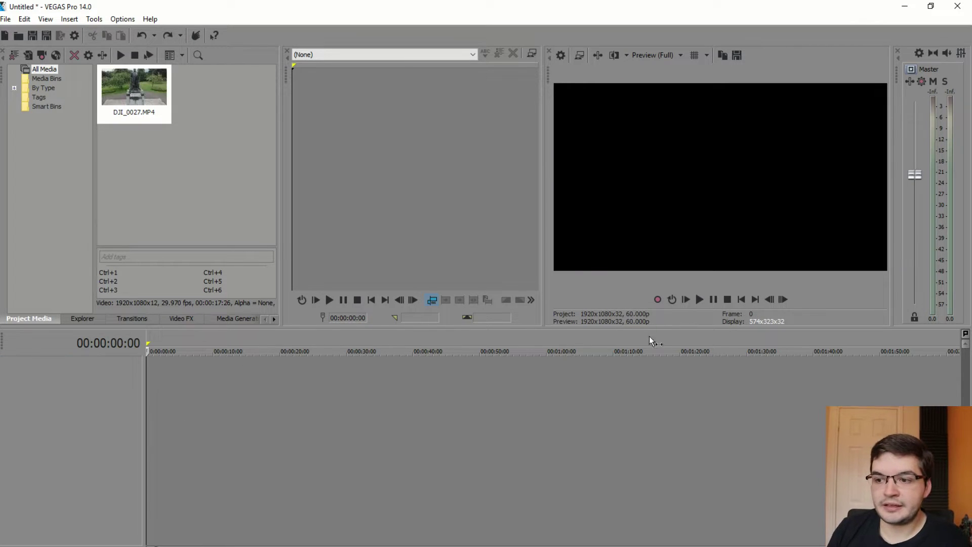
- Drop DJI_0027.MP4 on the timeline and accept always basing project video settings on the first-added video
{"action": "left_click_drag", "start_coordinate": [143, 83], "coordinate": [152, 460]}
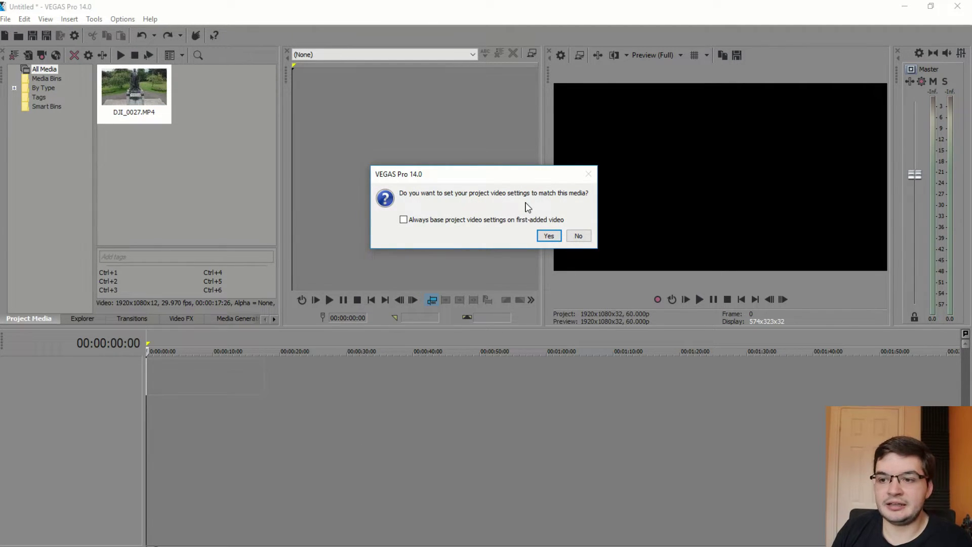
{"action": "left_click", "coordinate": [495, 219]}
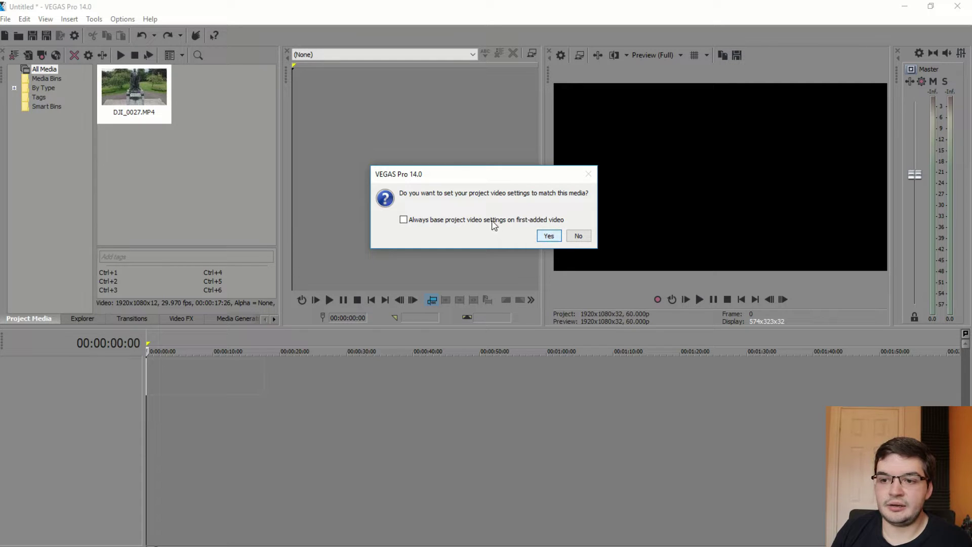
{"action": "left_click", "coordinate": [549, 236]}
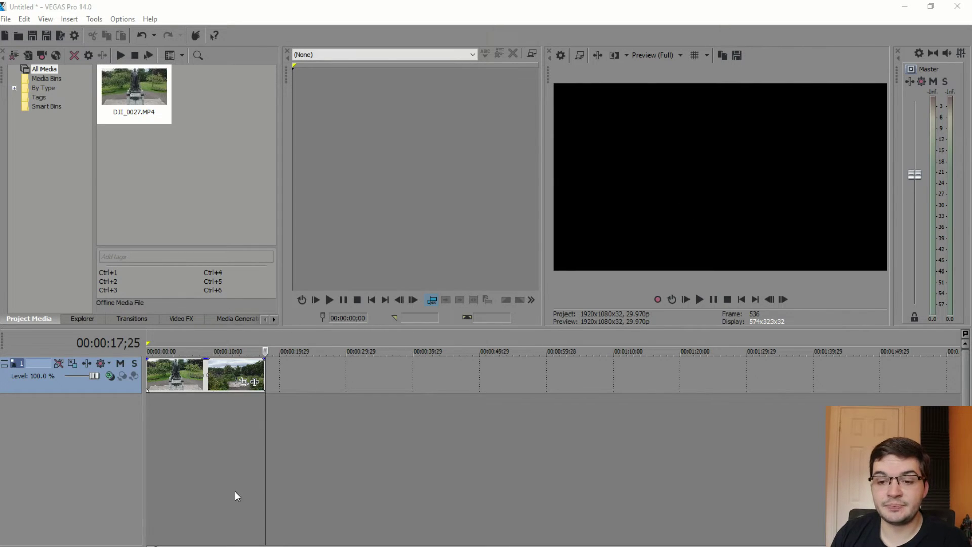
- Jump the cursor to many points across the drone clip, finishing at 00:00:05;29 on the statue shot
{"action": "left_click", "coordinate": [206, 434]}
{"action": "left_click", "coordinate": [160, 424]}
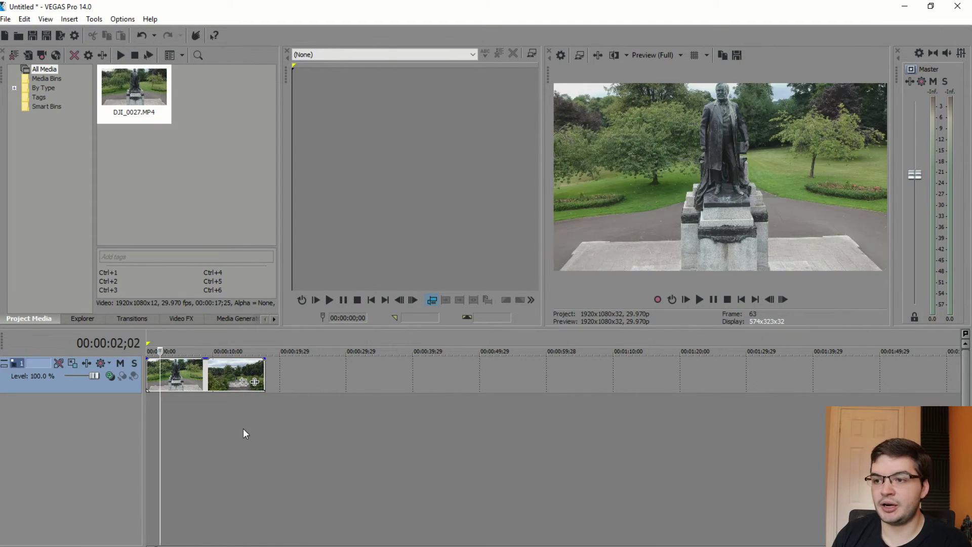
{"action": "left_click", "coordinate": [244, 429]}
{"action": "left_click", "coordinate": [210, 377]}
{"action": "left_click", "coordinate": [159, 378]}
{"action": "left_click", "coordinate": [244, 377]}
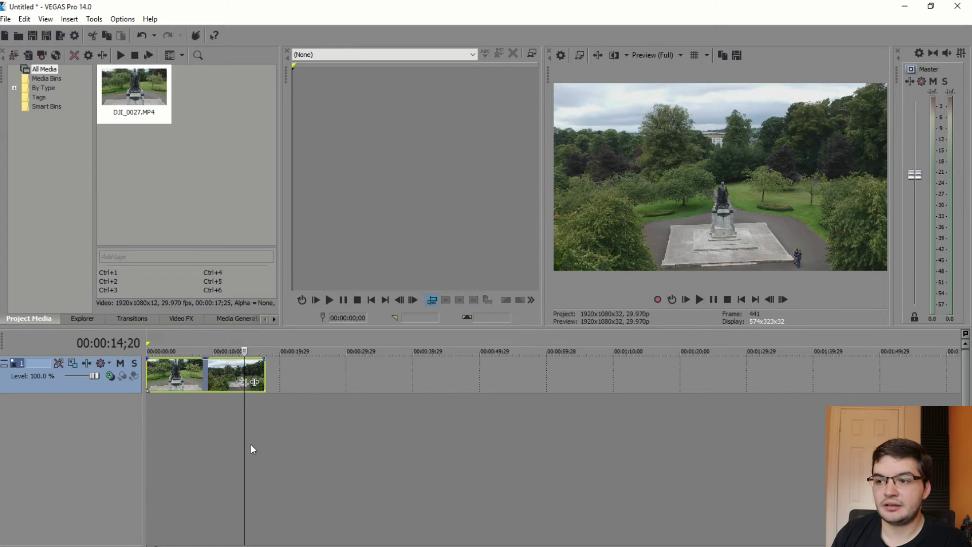
{"action": "left_click", "coordinate": [251, 447]}
{"action": "left_click", "coordinate": [171, 436]}
{"action": "left_click", "coordinate": [285, 465]}
{"action": "left_click", "coordinate": [242, 486]}
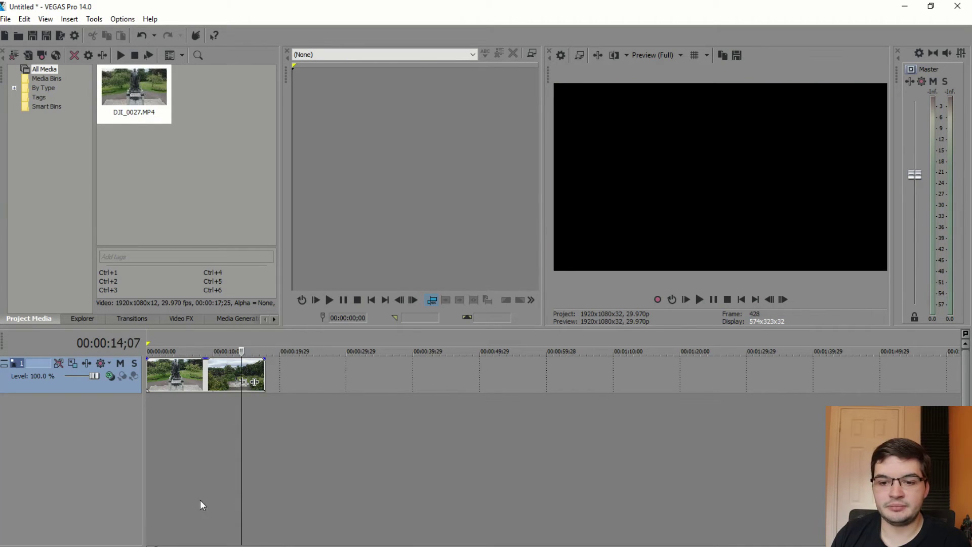
{"action": "left_click", "coordinate": [163, 506]}
{"action": "left_click", "coordinate": [248, 501]}
{"action": "left_click", "coordinate": [201, 456]}
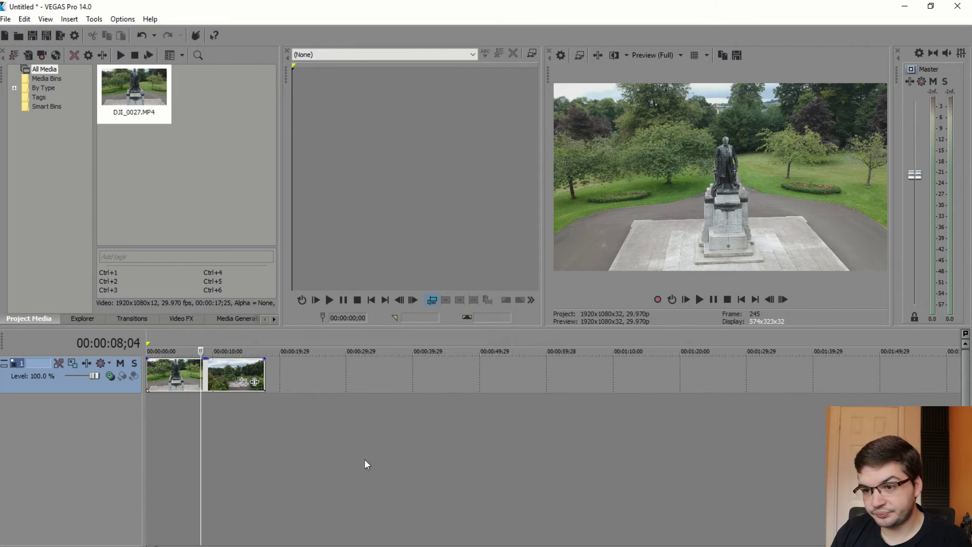
{"action": "left_click", "coordinate": [224, 421]}
{"action": "left_click", "coordinate": [250, 421]}
{"action": "left_click", "coordinate": [183, 431]}
{"action": "left_click", "coordinate": [242, 440]}
{"action": "left_click", "coordinate": [174, 440]}
{"action": "left_click", "coordinate": [214, 420]}
{"action": "left_click", "coordinate": [173, 410]}
{"action": "left_click", "coordinate": [233, 418]}
{"action": "left_click", "coordinate": [187, 417]}
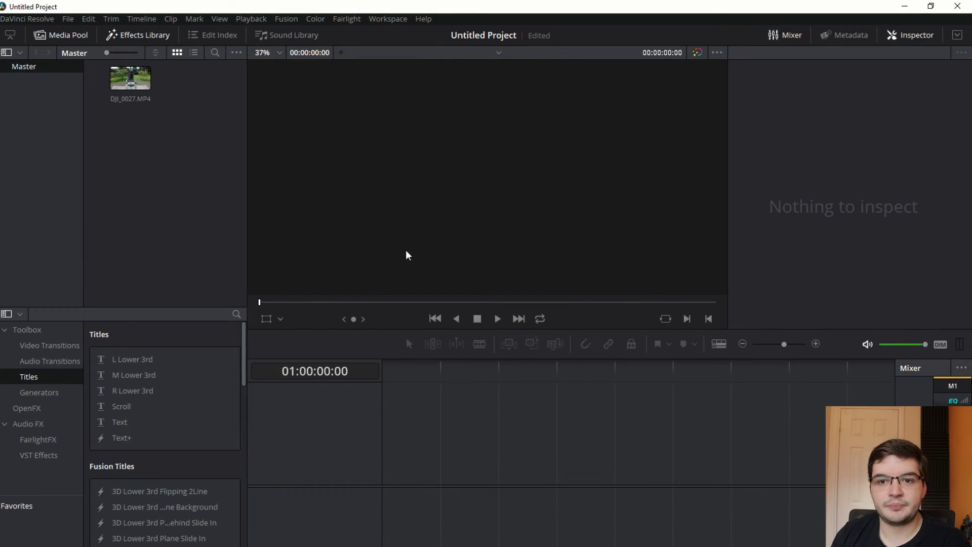
- Drag DJI_0027.MP4 onto the empty timeline to create Timeline 1, then select the clip
{"action": "left_click_drag", "start_coordinate": [130, 79], "coordinate": [382, 464]}
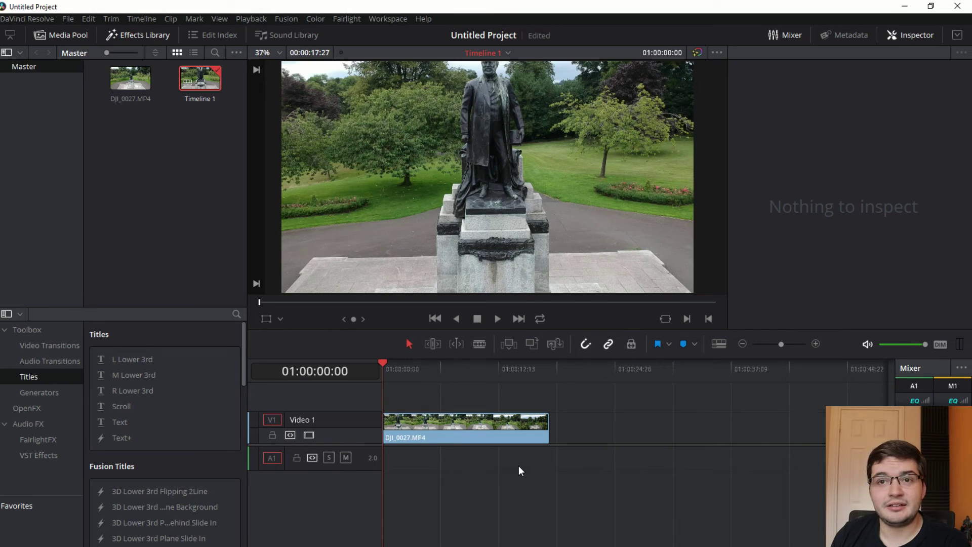
{"action": "left_click", "coordinate": [443, 426]}
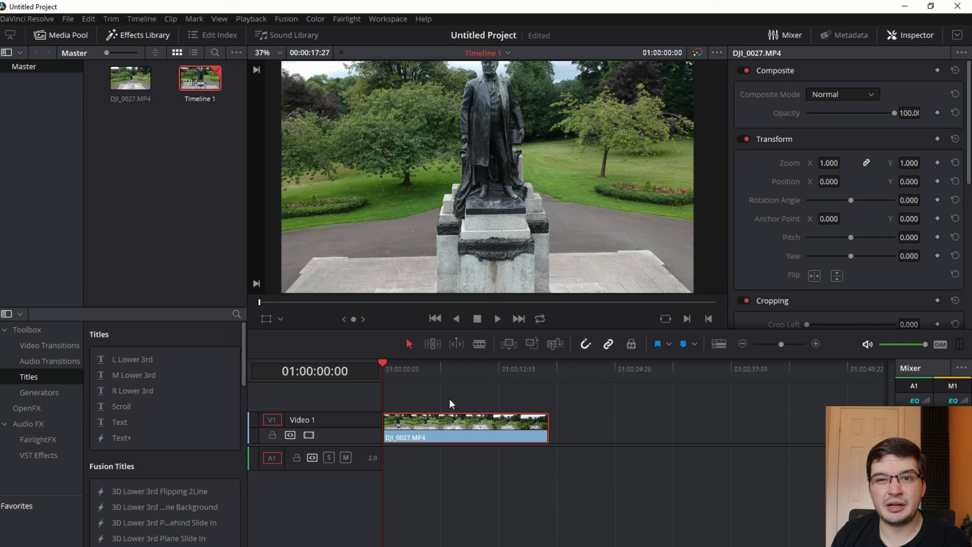
{"action": "left_click_drag", "start_coordinate": [396, 373], "coordinate": [549, 370]}
{"action": "left_click_drag", "start_coordinate": [481, 372], "coordinate": [429, 400]}
{"action": "key", "text": "space"}
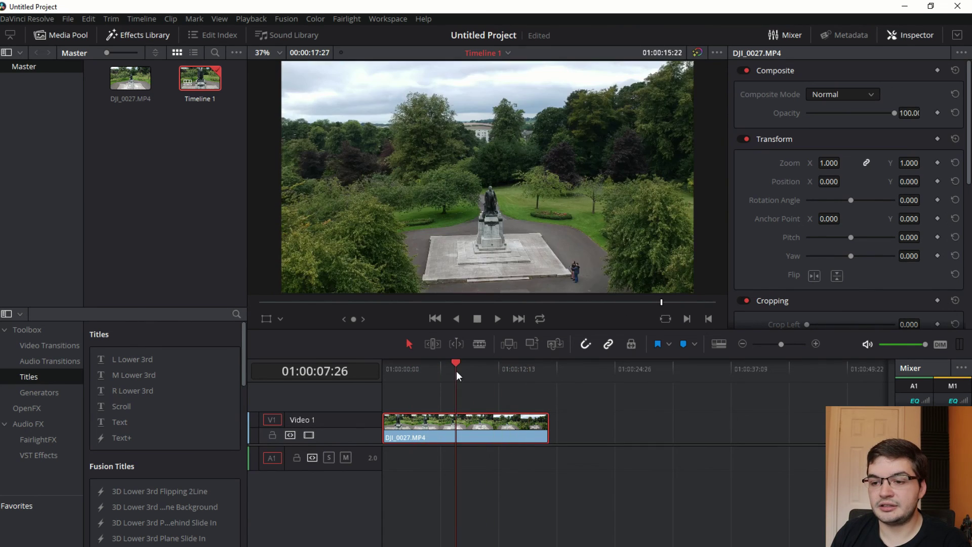
{"action": "left_click", "coordinate": [564, 400]}
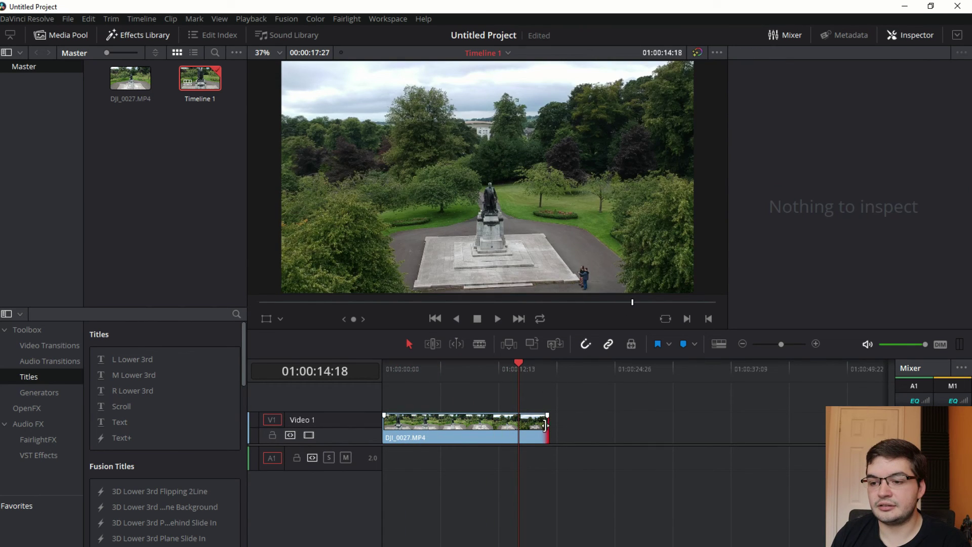
{"action": "left_click", "coordinate": [466, 439]}
{"action": "left_click", "coordinate": [437, 405]}
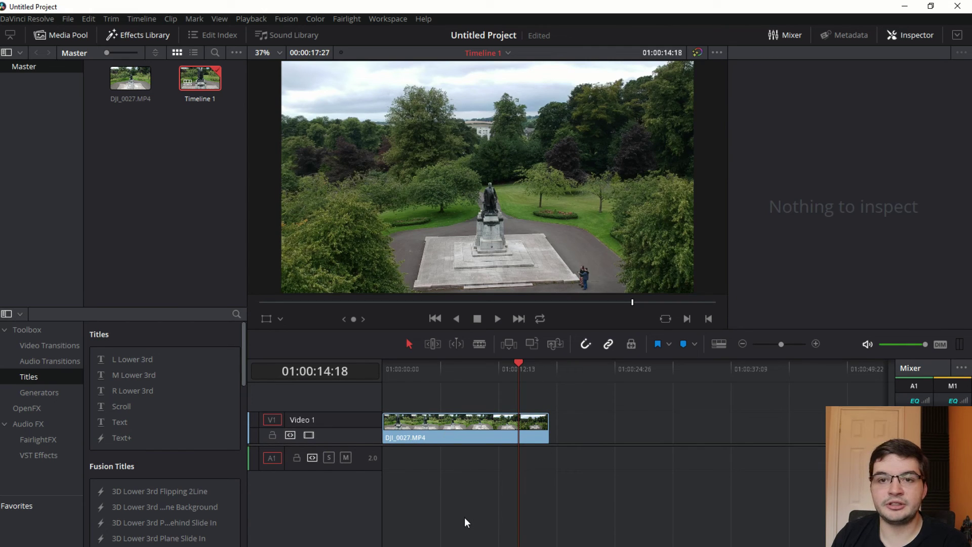
{"action": "left_click", "coordinate": [462, 372]}
{"action": "left_click_drag", "start_coordinate": [457, 373], "coordinate": [383, 372]}
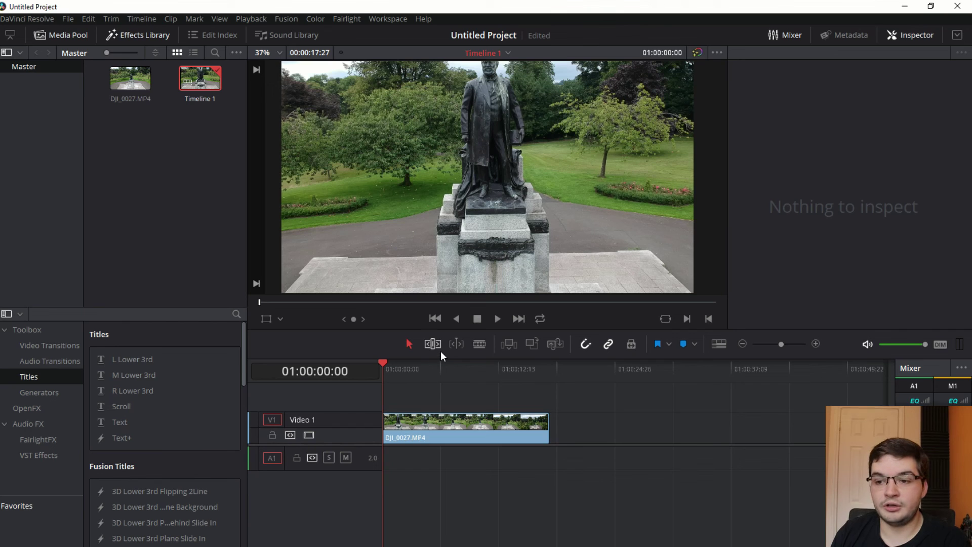